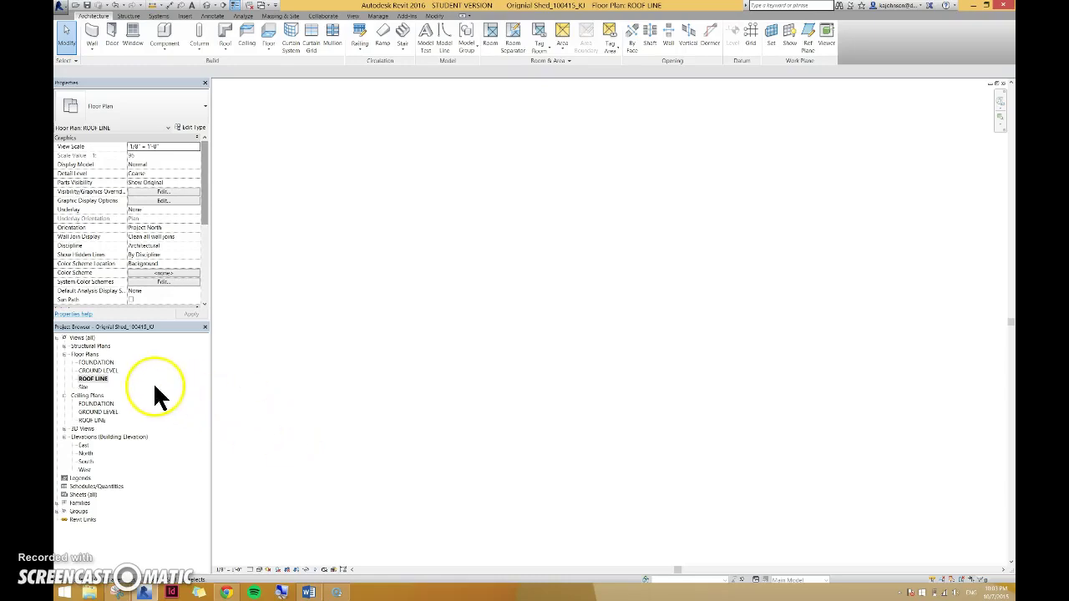
Set the underlay of the ROOF LINE floor plan to GROUND LEVEL and apply it.
{"action": "left_click", "coordinate": [98, 381]}
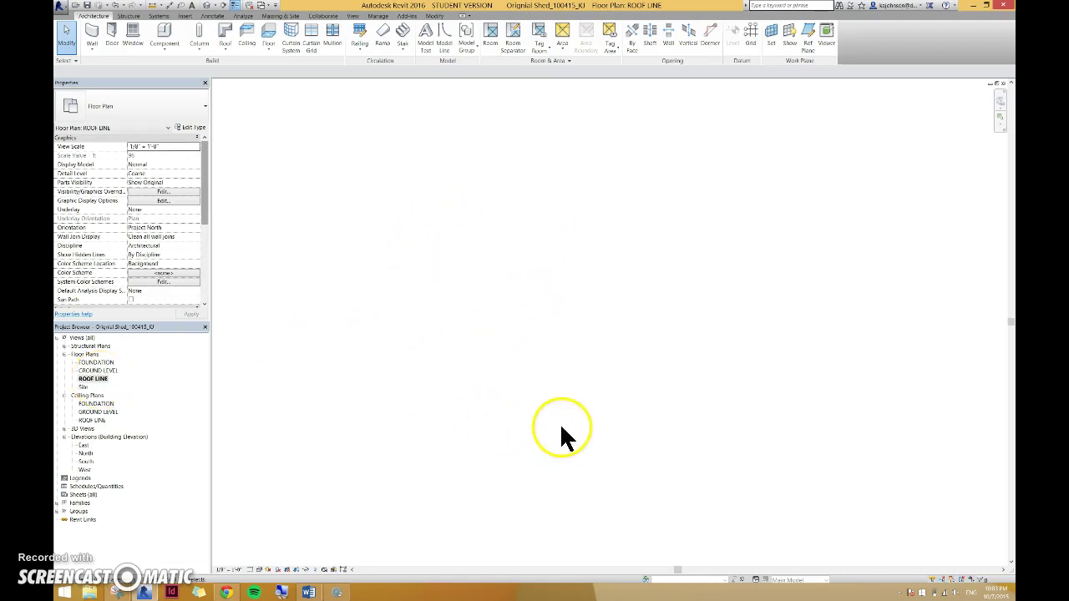
{"action": "left_click", "coordinate": [165, 210]}
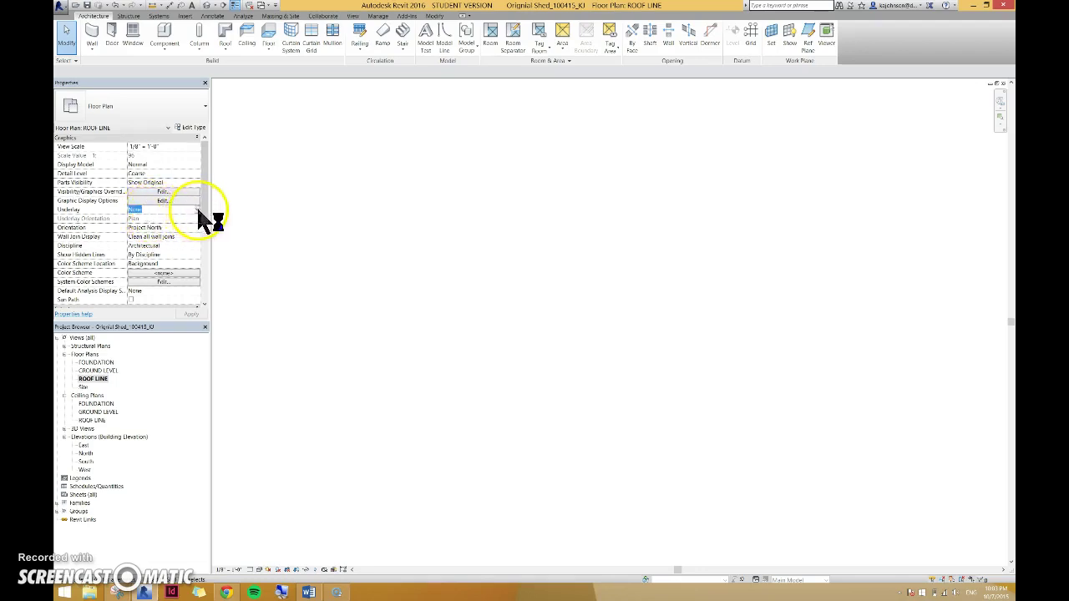
{"action": "left_click", "coordinate": [198, 210]}
{"action": "left_click", "coordinate": [161, 232]}
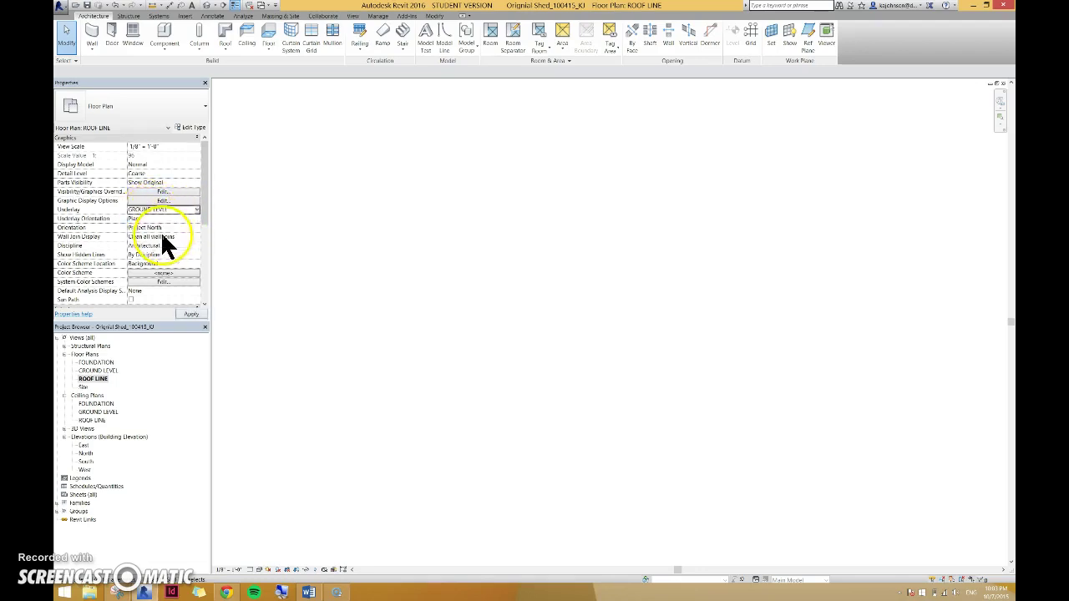
{"action": "left_click", "coordinate": [191, 314]}
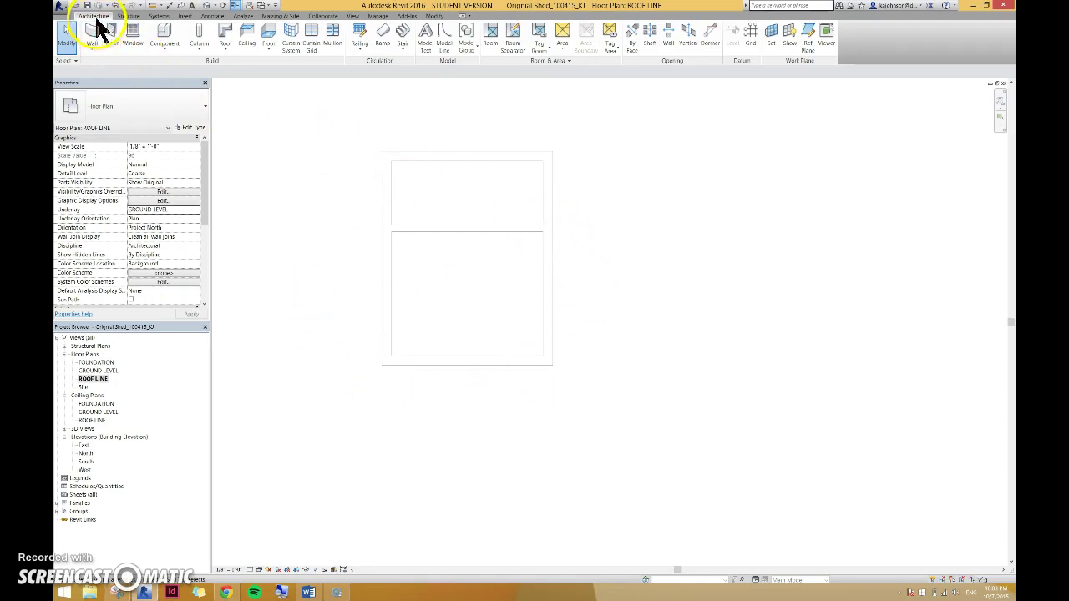
Start a roof by footprint and duplicate the Wood Rafter 8" - Asphalt Shingle - Insulated type as WOOD TRUSS ROOF 2.
{"action": "left_click", "coordinate": [226, 31]}
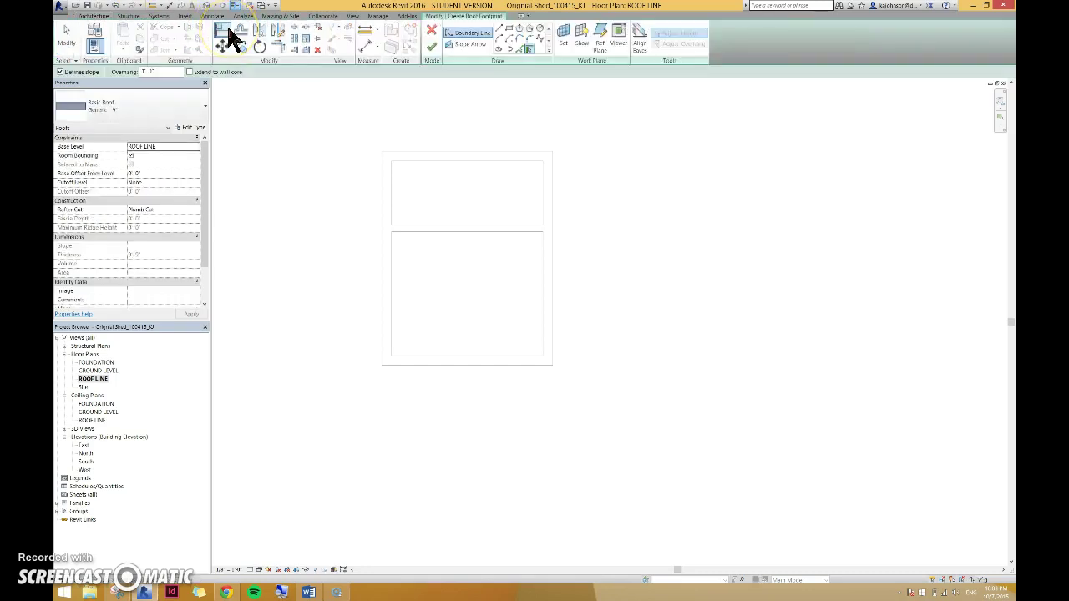
{"action": "left_click", "coordinate": [183, 97]}
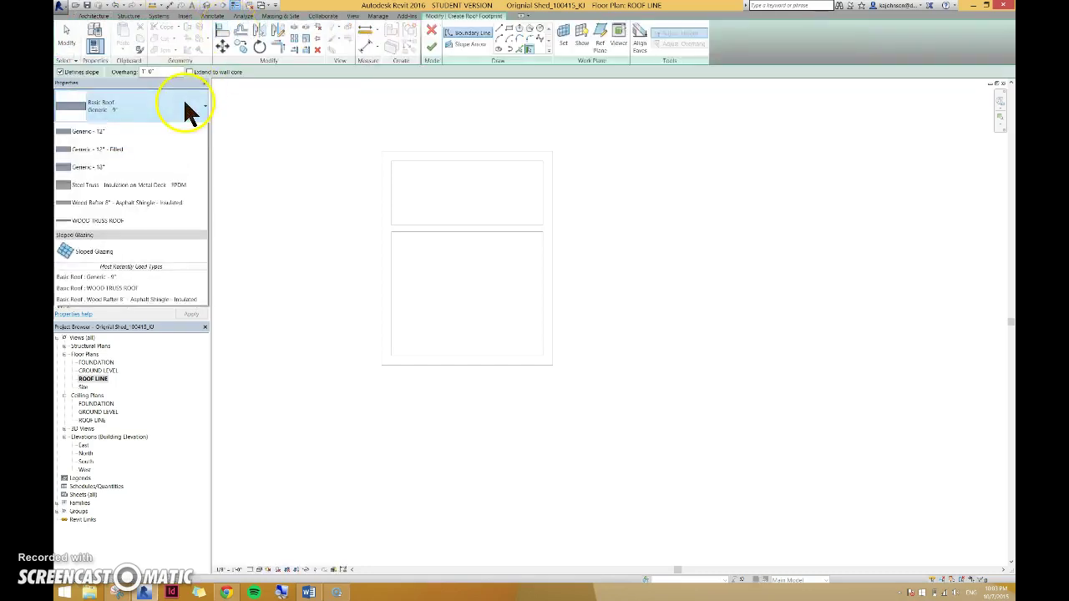
{"action": "left_click", "coordinate": [147, 244]}
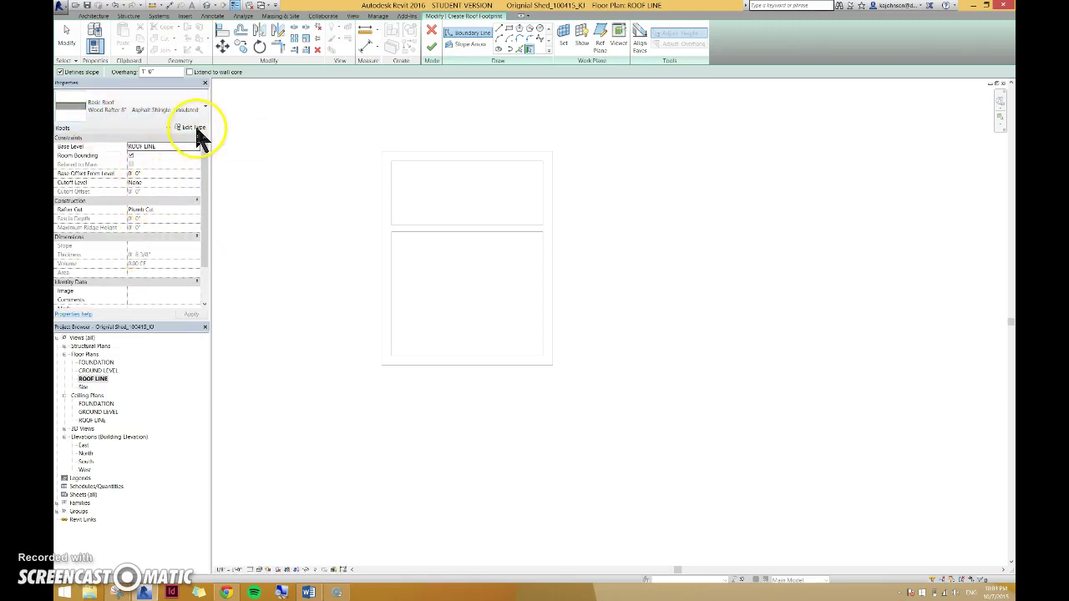
{"action": "left_click", "coordinate": [194, 127]}
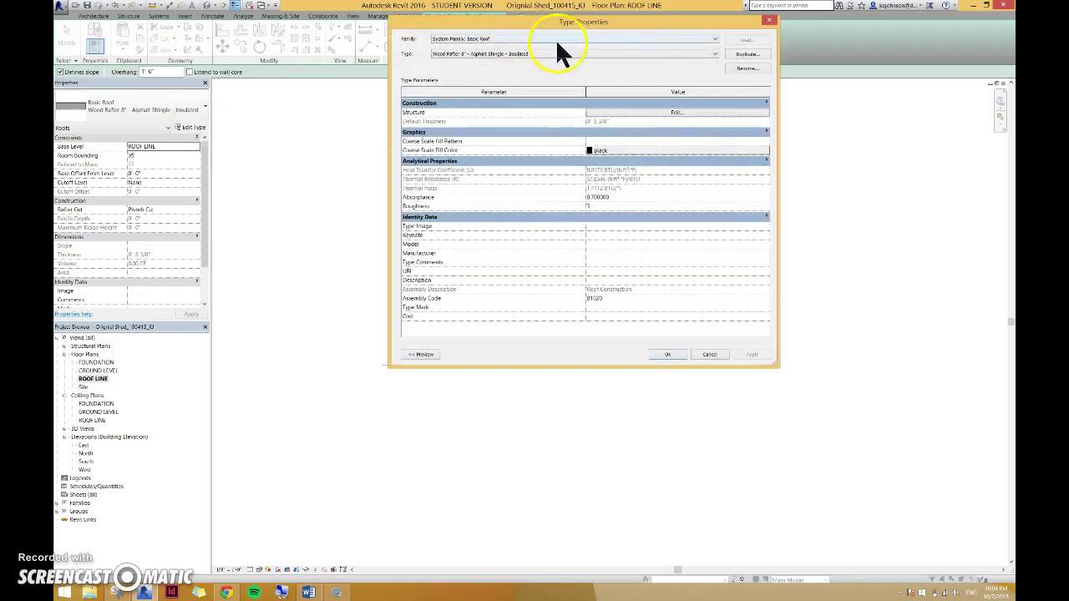
{"action": "left_click", "coordinate": [744, 55]}
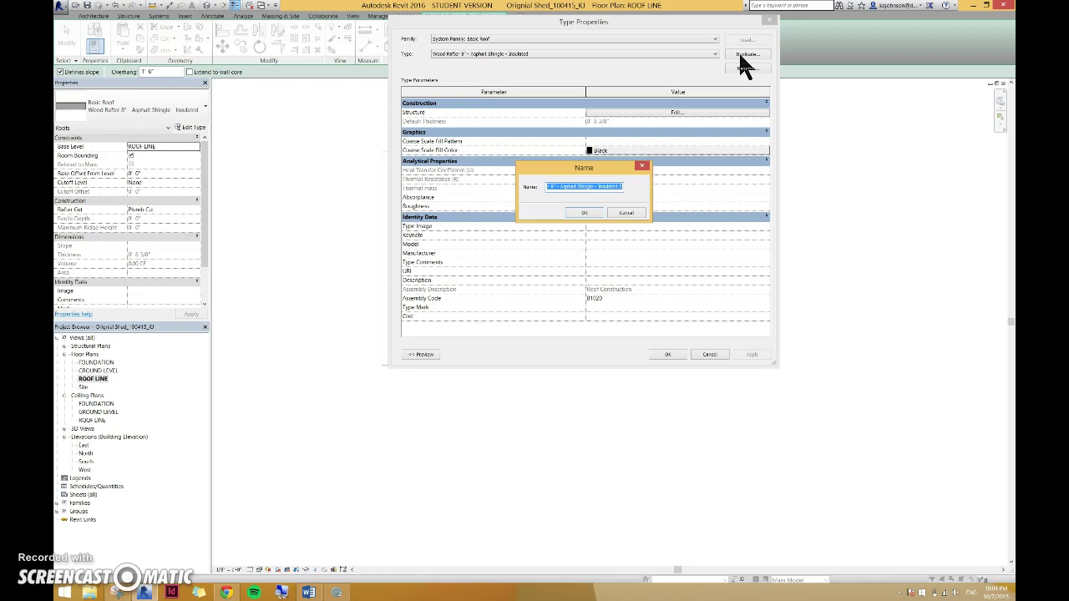
{"action": "type", "text": "WOOD TRUSS ROOF"}
{"action": "left_click", "coordinate": [586, 213]}
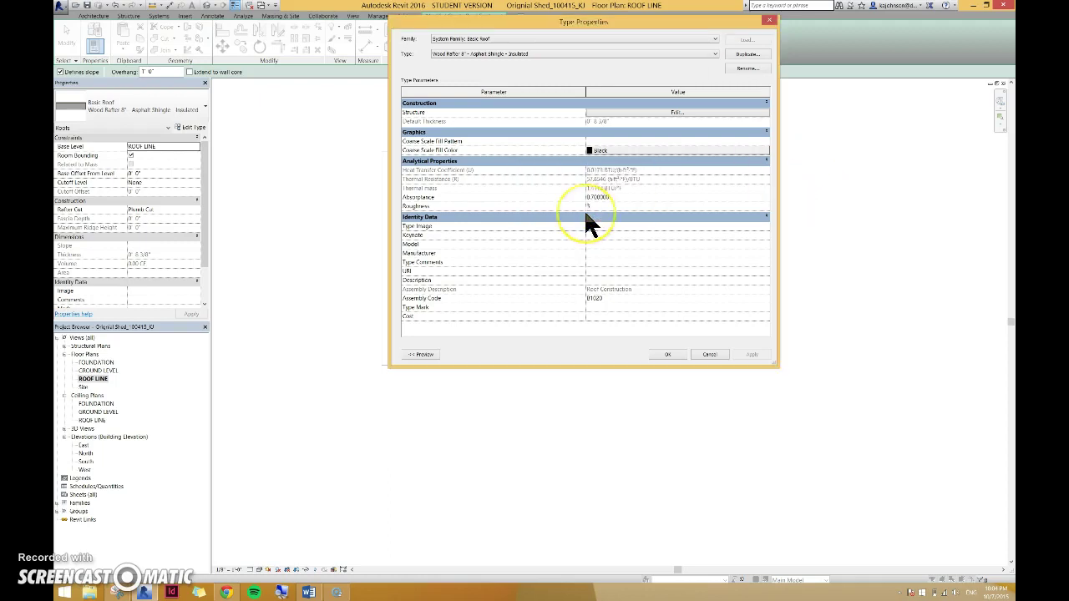
Set the Structure [1] layer thickness of the new roof type to 3 1/2" and accept the type changes.
{"action": "left_click", "coordinate": [679, 113]}
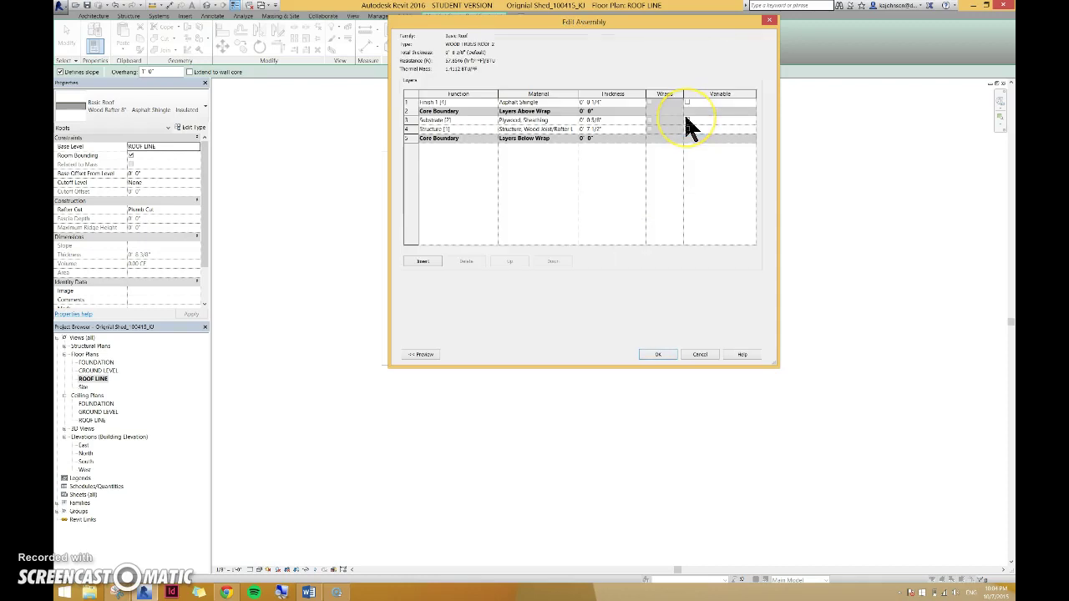
{"action": "left_click", "coordinate": [564, 130]}
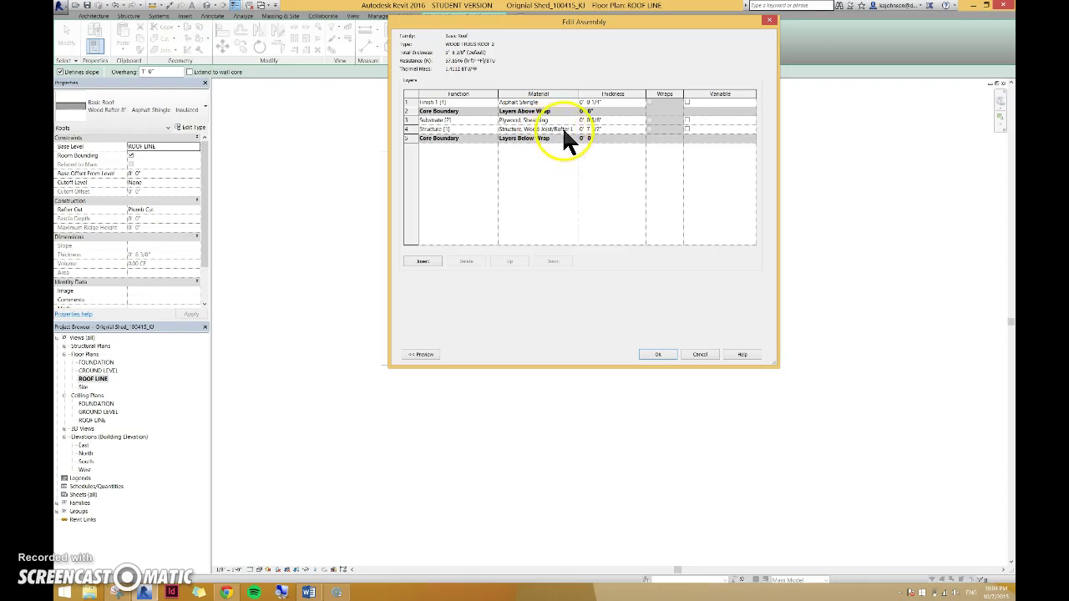
{"action": "left_click", "coordinate": [609, 127]}
{"action": "type", "text": "3"}
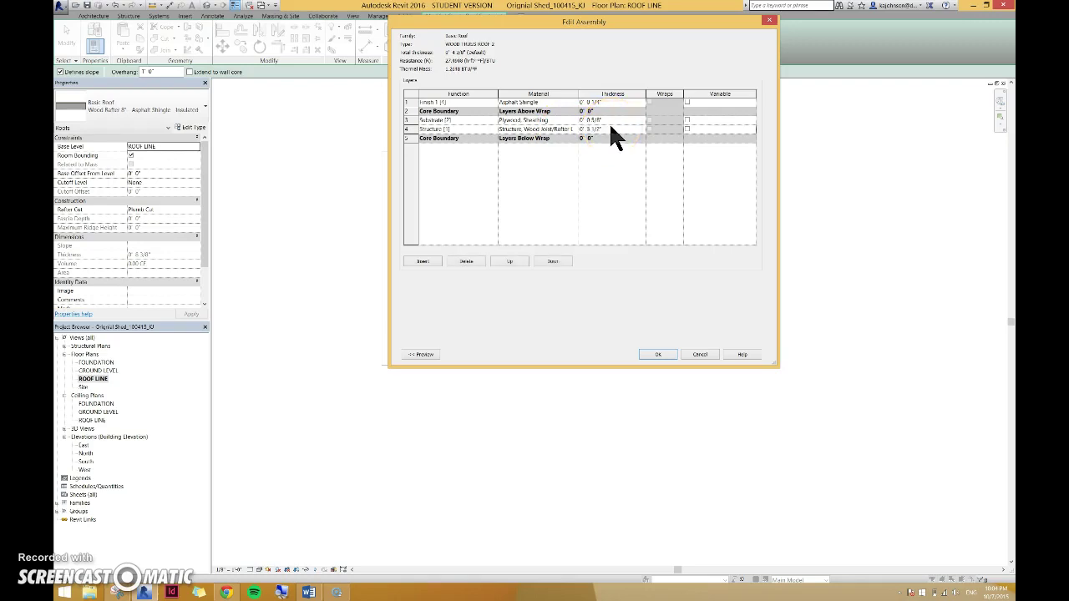
{"action": "left_click", "coordinate": [567, 122]}
{"action": "left_click", "coordinate": [664, 354]}
{"action": "left_click", "coordinate": [668, 355]}
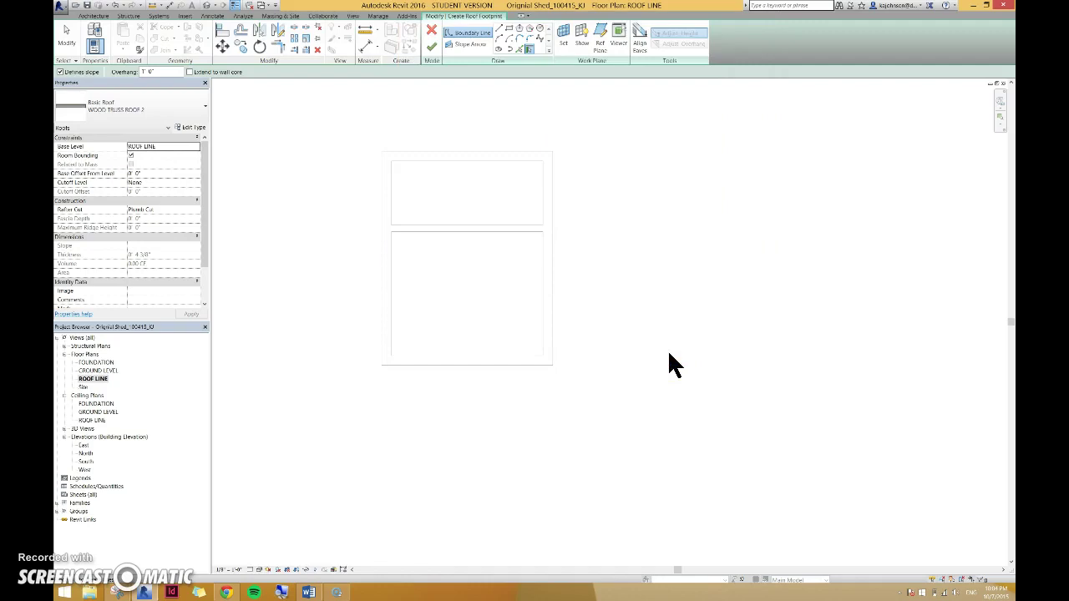
Create the roof footprint by picking the four exterior walls with a 1' 0" overhang, and finish the roof.
{"action": "left_click", "coordinate": [147, 71]}
{"action": "type", "text": "1"}
{"action": "key", "text": "Return"}
{"action": "left_click", "coordinate": [529, 47]}
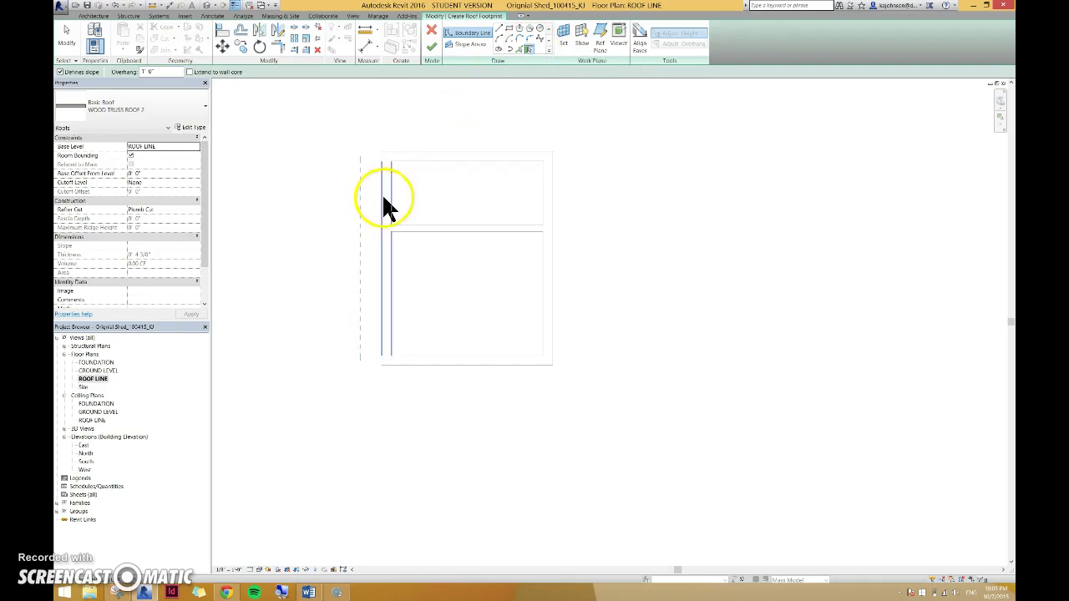
{"action": "left_click", "coordinate": [384, 200]}
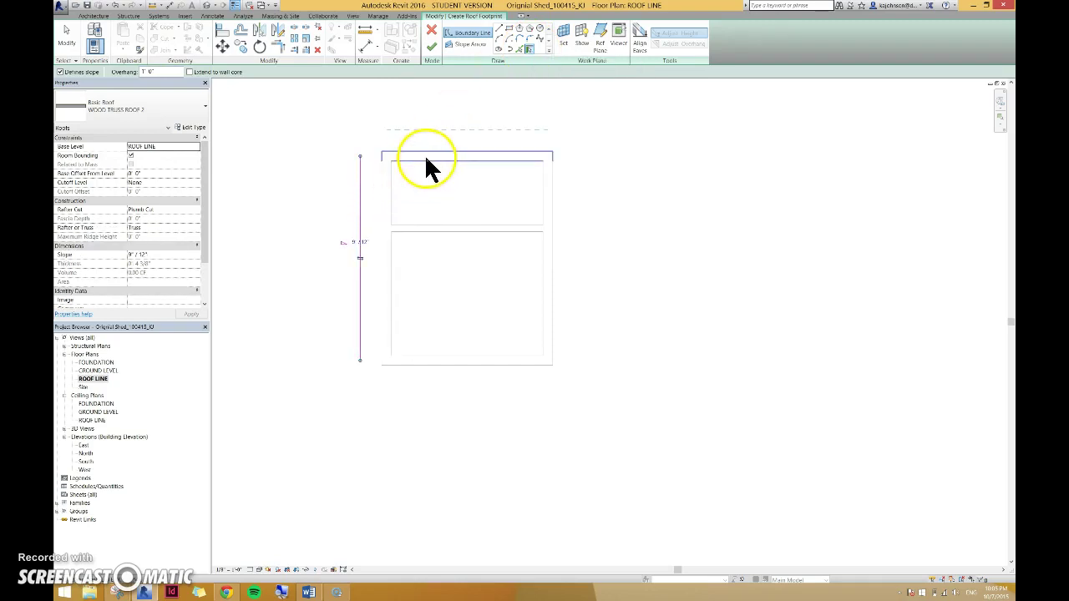
{"action": "left_click", "coordinate": [426, 154]}
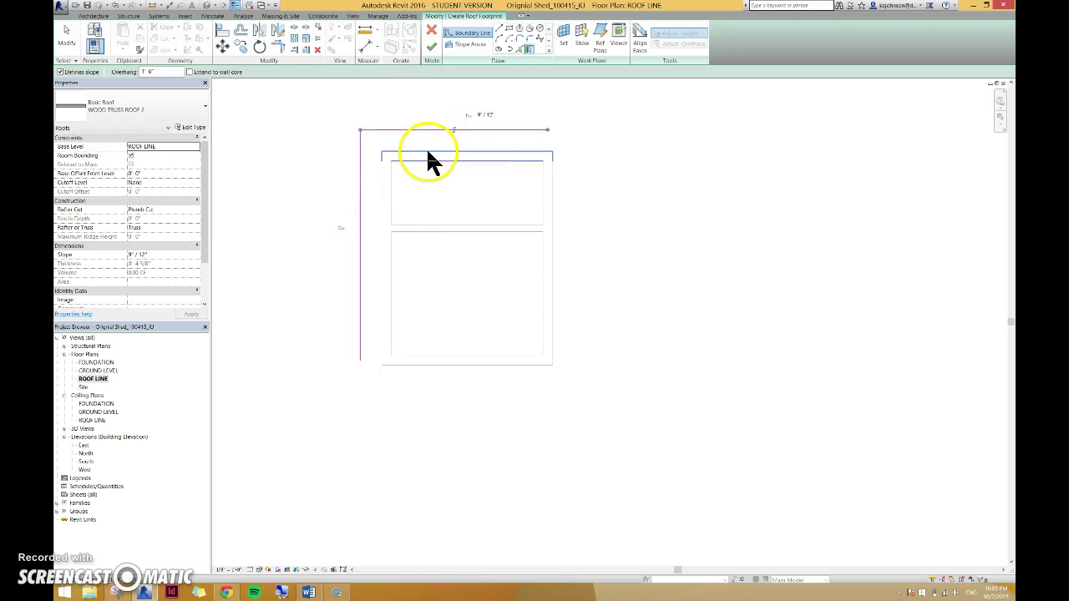
{"action": "left_click", "coordinate": [545, 196]}
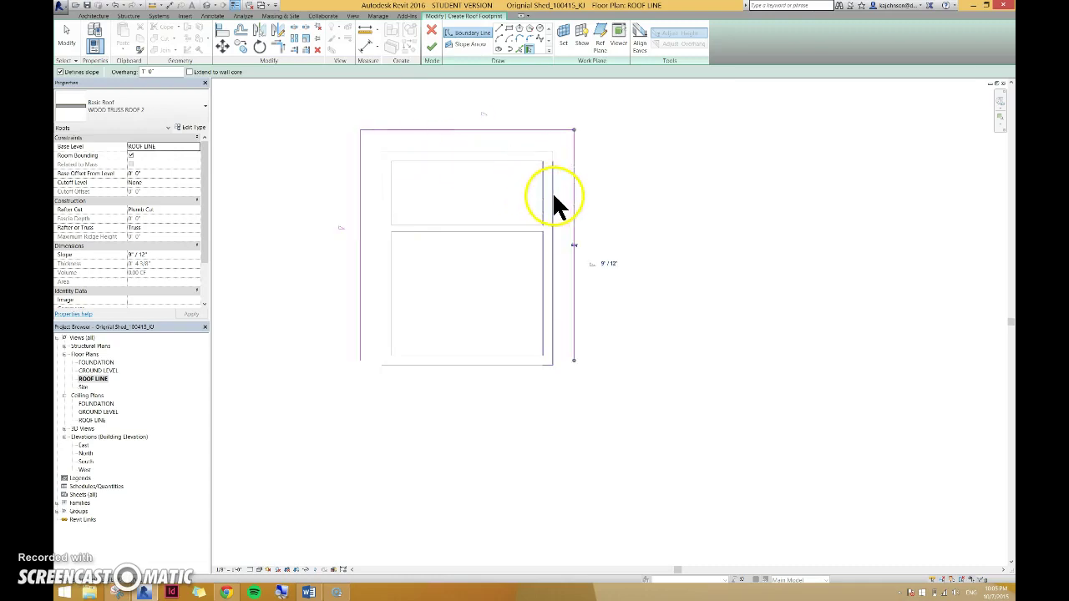
{"action": "left_click", "coordinate": [504, 368]}
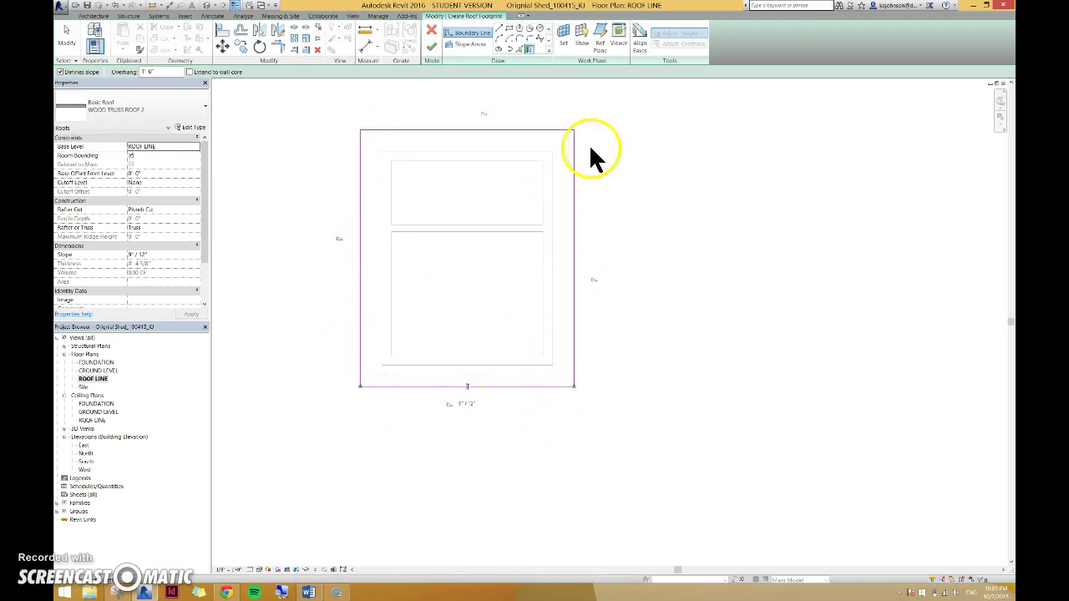
{"action": "left_click", "coordinate": [432, 48]}
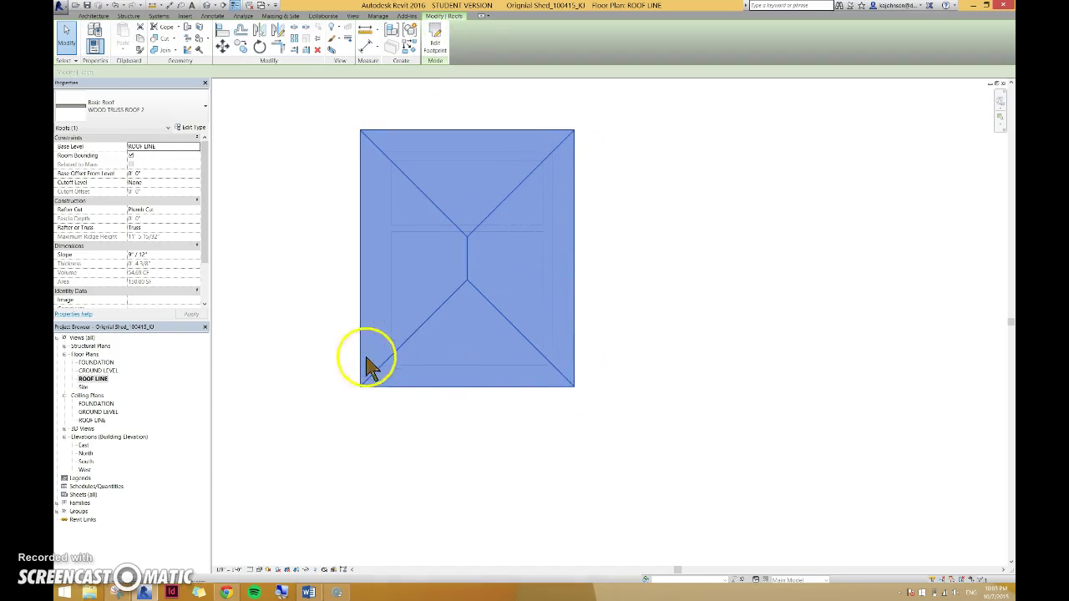
Reopen the roof's footprint in the ROOF LINE plan and turn off Defines Slope for the two short edges.
{"action": "left_click", "coordinate": [223, 8]}
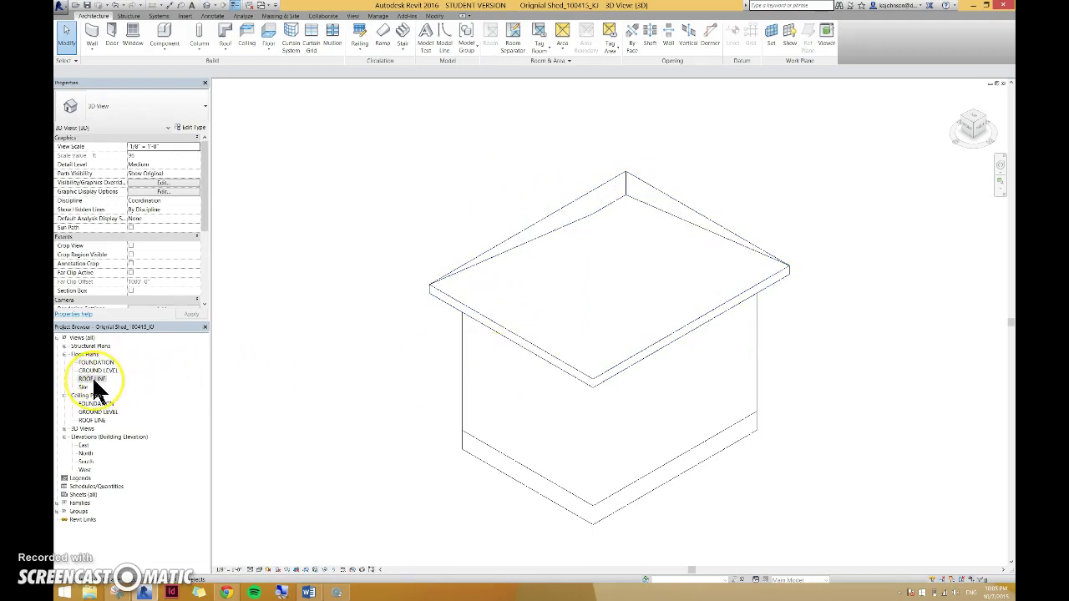
{"action": "left_click", "coordinate": [490, 259]}
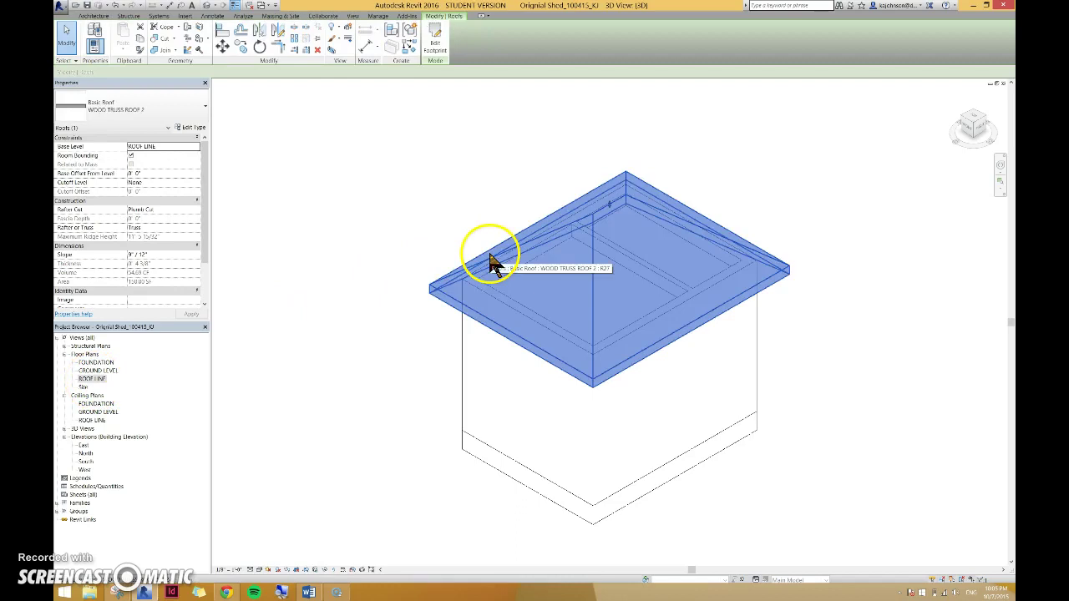
{"action": "left_click", "coordinate": [435, 42]}
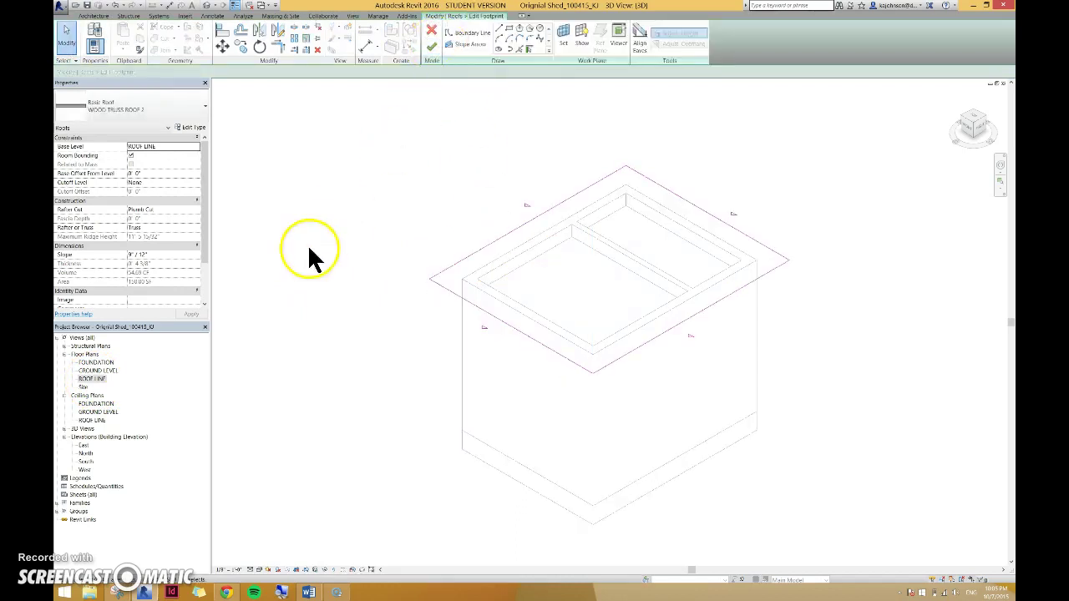
{"action": "double_click", "coordinate": [94, 378]}
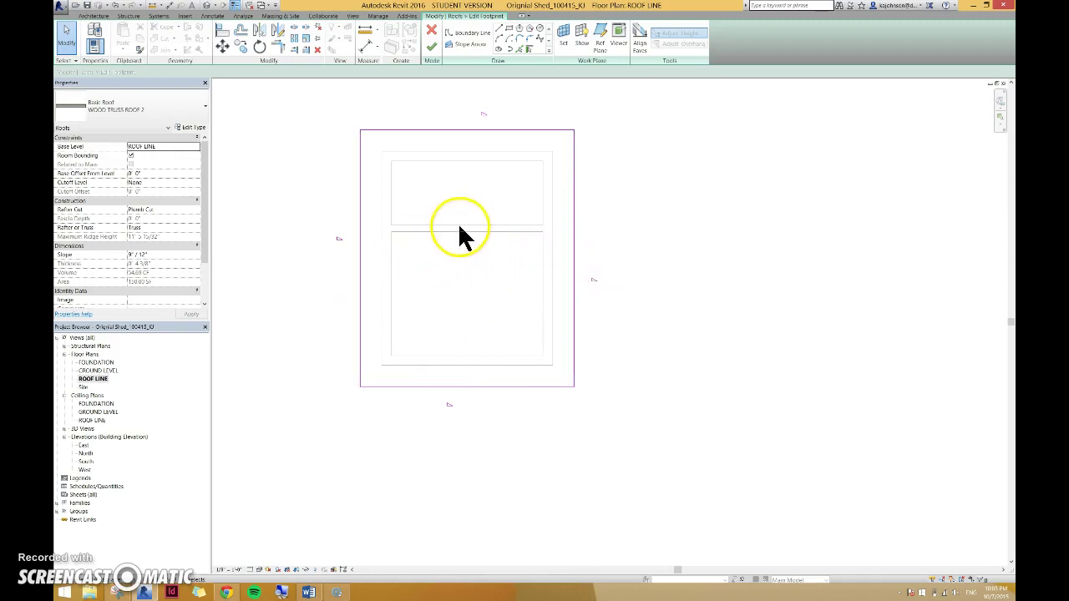
{"action": "left_click", "coordinate": [470, 129]}
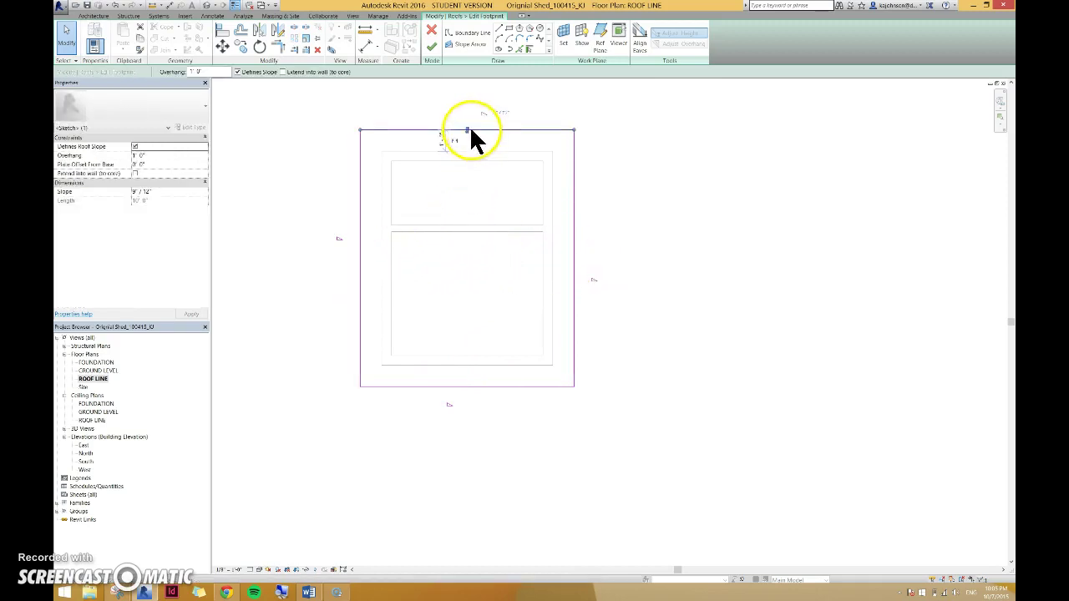
{"action": "left_click", "coordinate": [247, 70]}
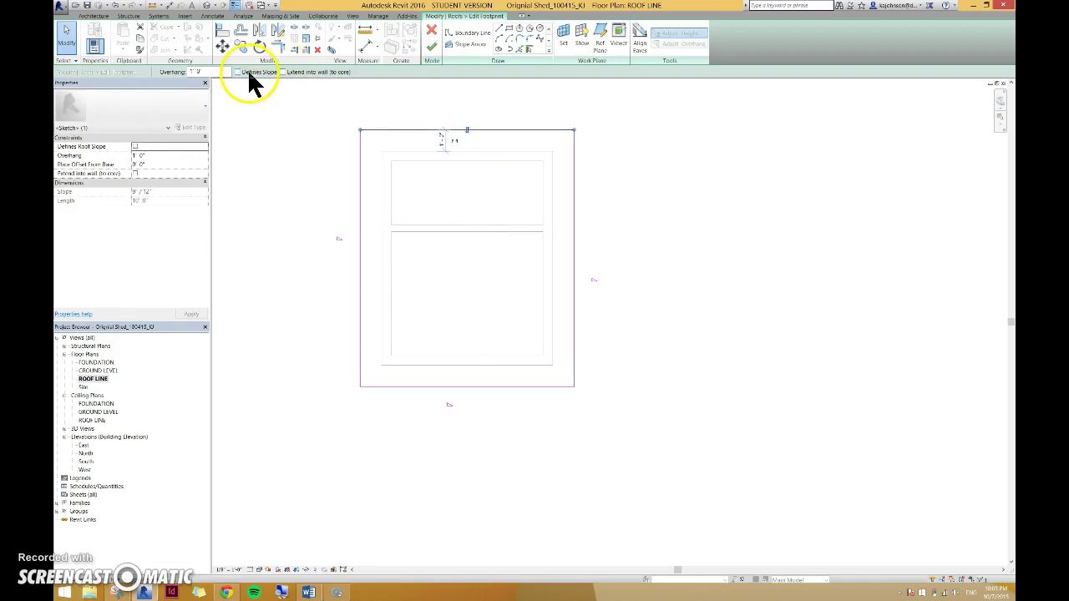
{"action": "left_click", "coordinate": [435, 387]}
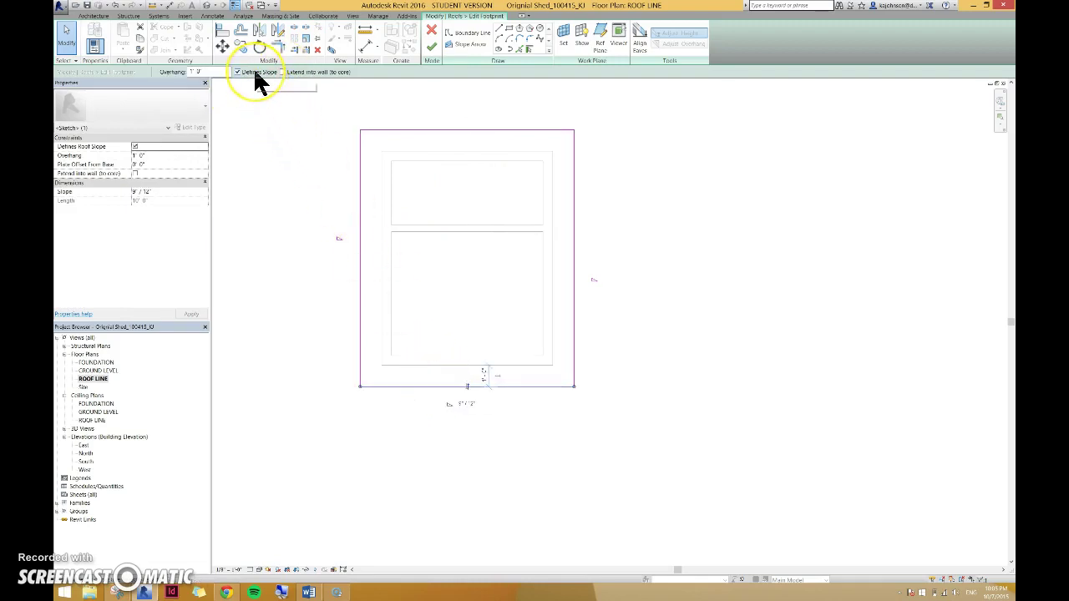
Set the slope of the two long roof edges to 6" / 12" and finish the footprint, showing the roof in 3D.
{"action": "left_click", "coordinate": [575, 230]}
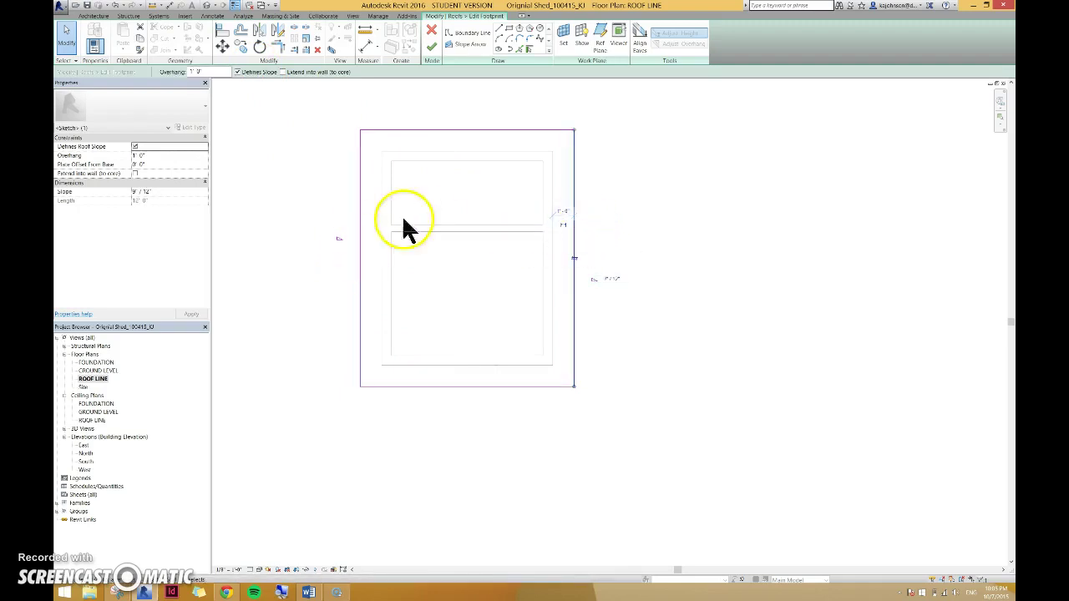
{"action": "left_click", "coordinate": [616, 280]}
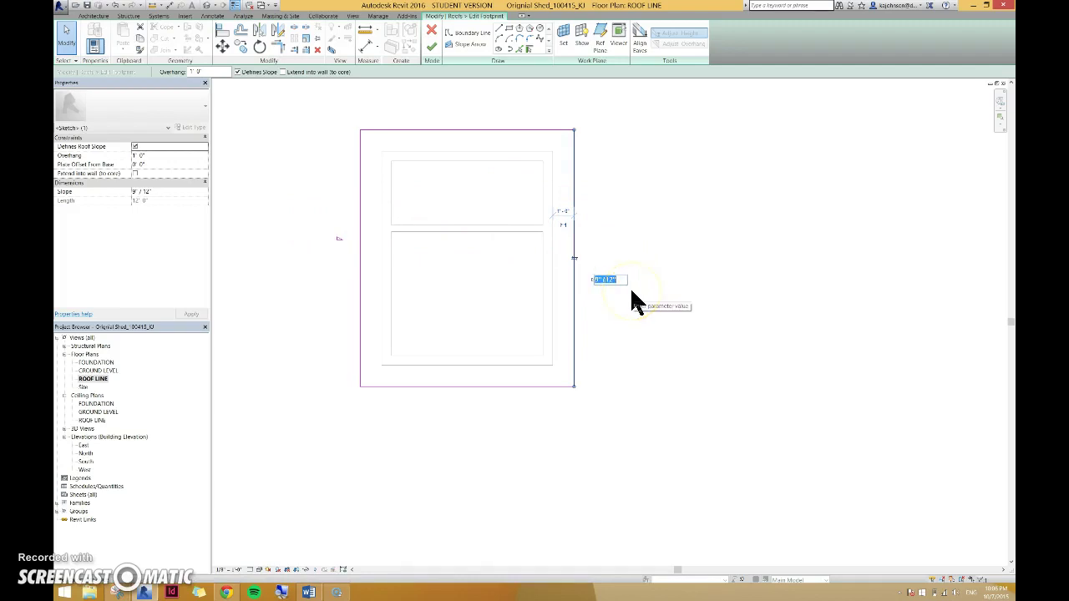
{"action": "type", "text": "6\"/12"}
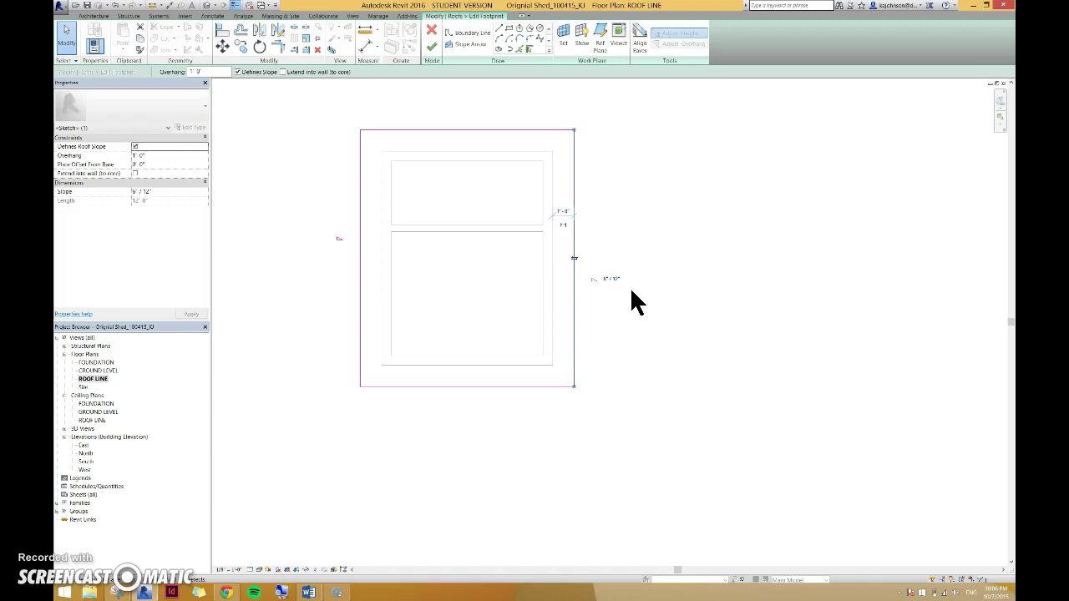
{"action": "left_click", "coordinate": [360, 261]}
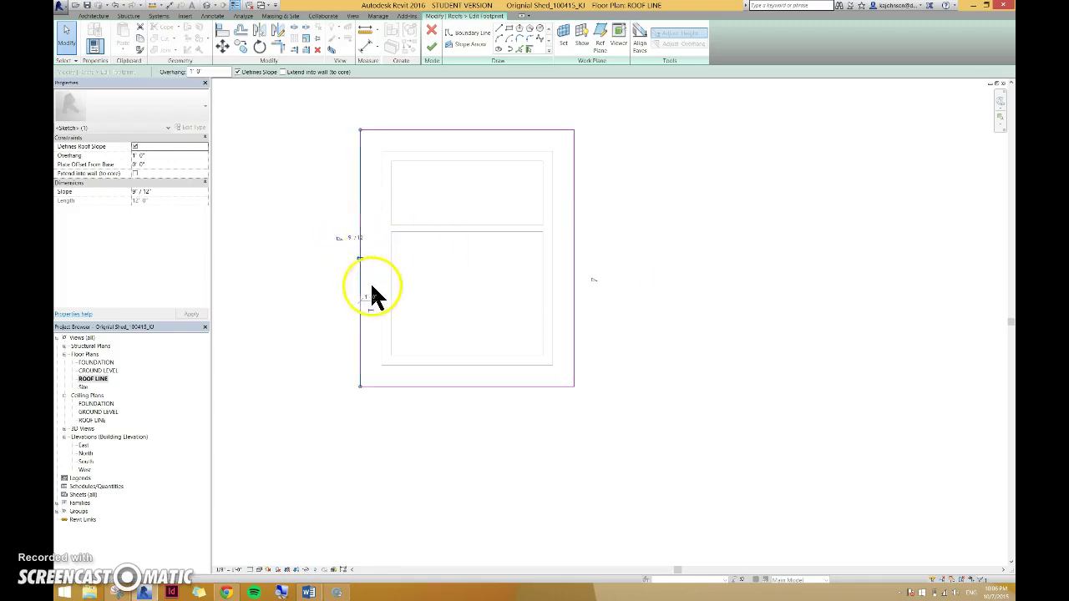
{"action": "left_click", "coordinate": [351, 238]}
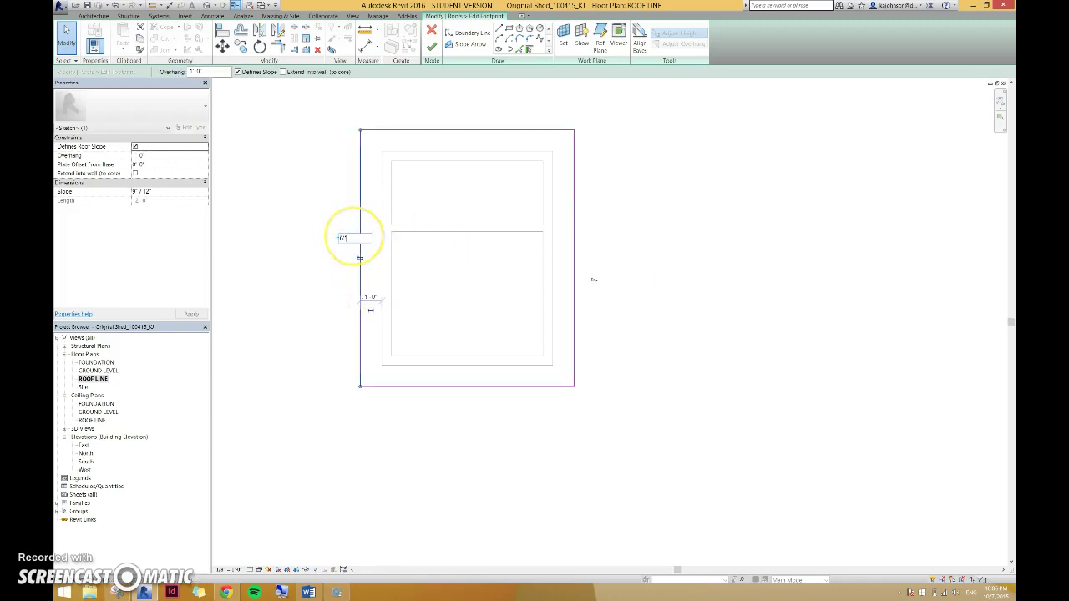
{"action": "type", "text": "/12"}
{"action": "key", "text": "Return"}
{"action": "left_click", "coordinate": [482, 336]}
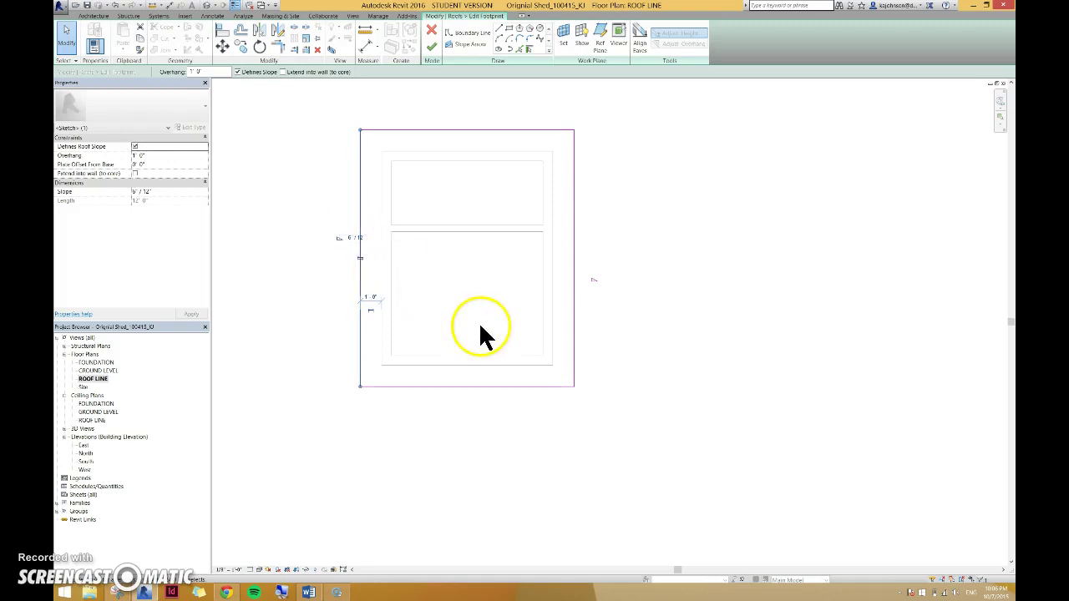
{"action": "left_click", "coordinate": [431, 48]}
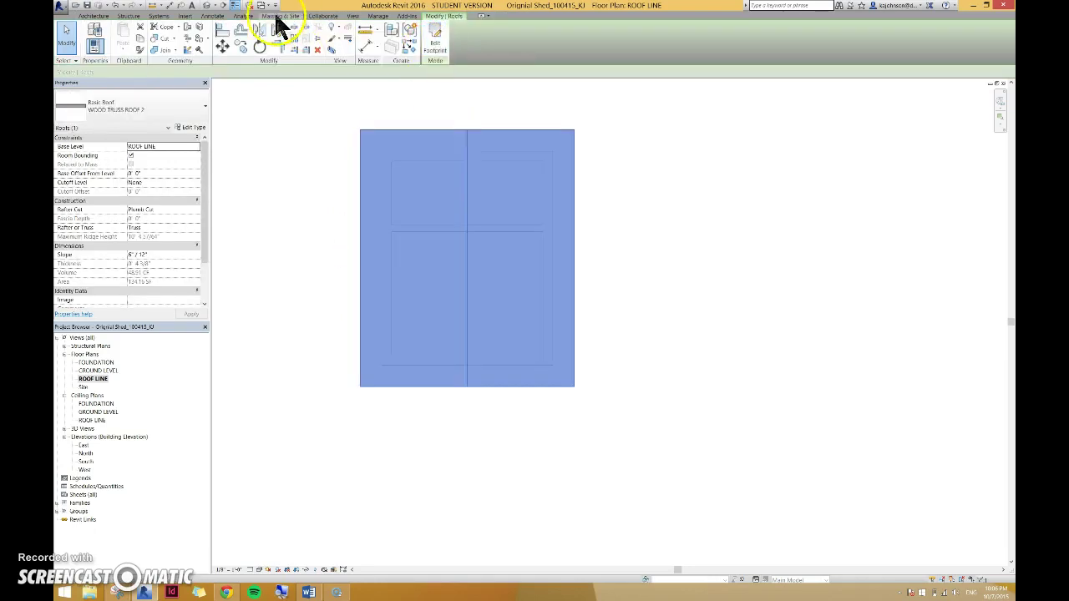
{"action": "left_click", "coordinate": [236, 7]}
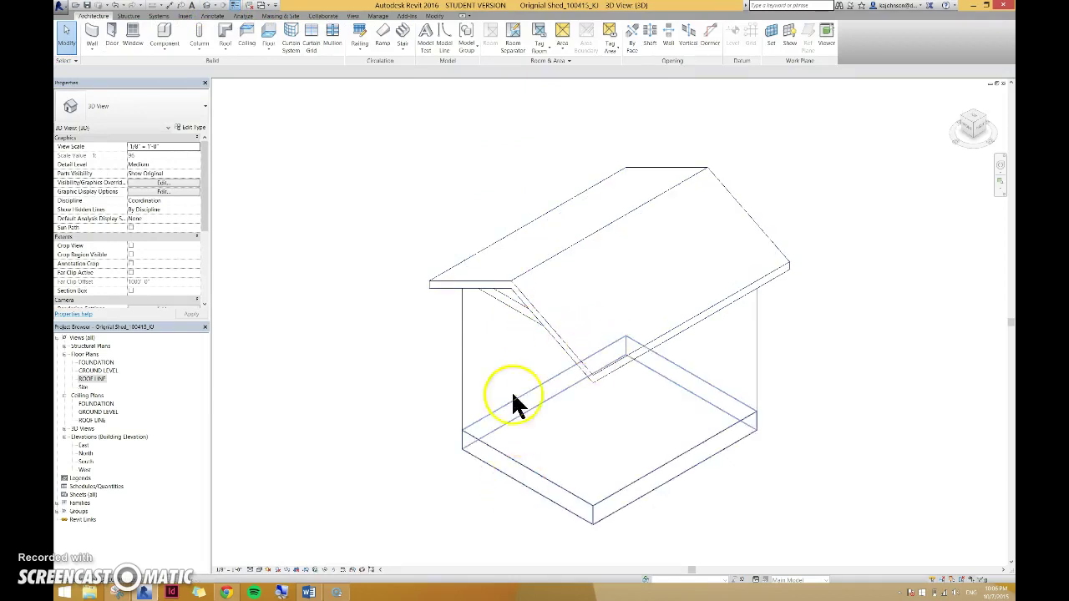
Attach the top of the exterior wall under the near gable end to the wood truss roof.
{"action": "left_click", "coordinate": [515, 314]}
{"action": "scroll", "coordinate": [513, 362], "scroll_direction": "up", "scroll_amount": 2}
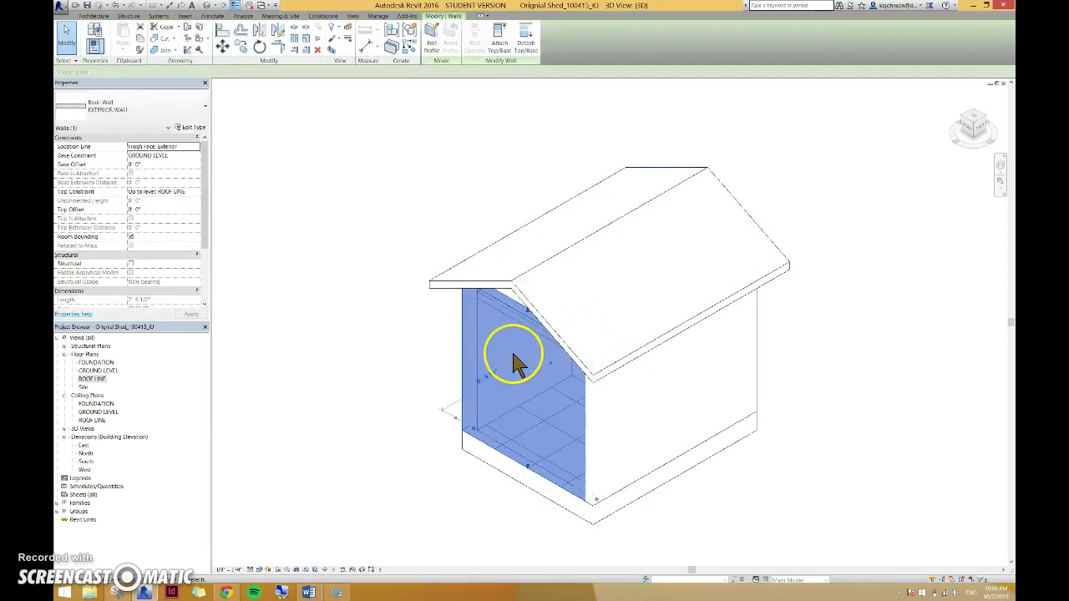
{"action": "scroll", "coordinate": [517, 365], "scroll_direction": "up", "scroll_amount": 2}
{"action": "left_click", "coordinate": [530, 270]}
{"action": "left_click", "coordinate": [528, 357]}
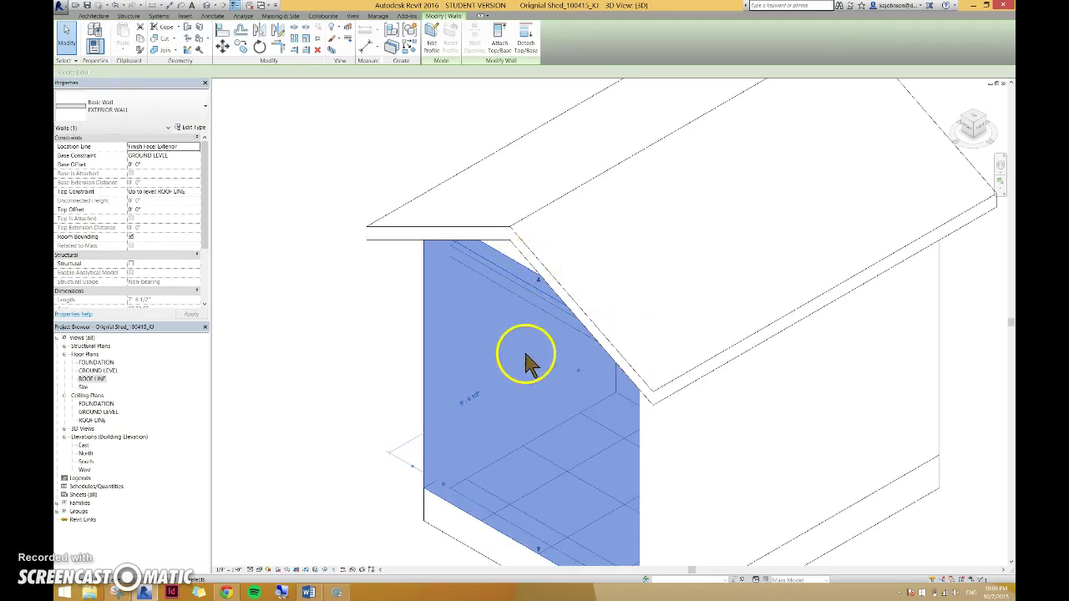
{"action": "left_click", "coordinate": [495, 61]}
{"action": "left_click", "coordinate": [495, 58]}
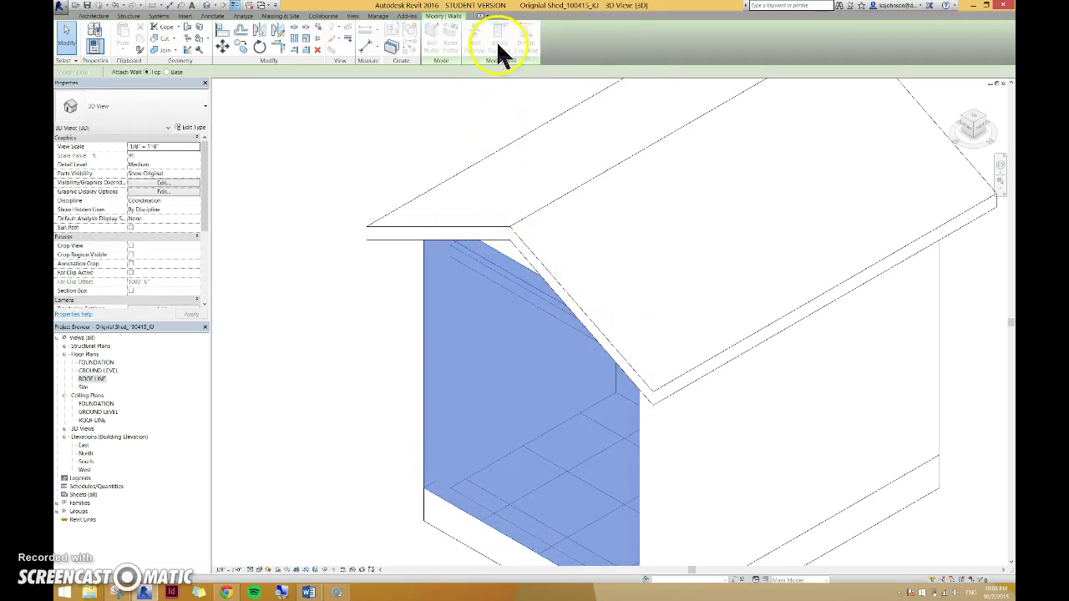
{"action": "left_click", "coordinate": [508, 234]}
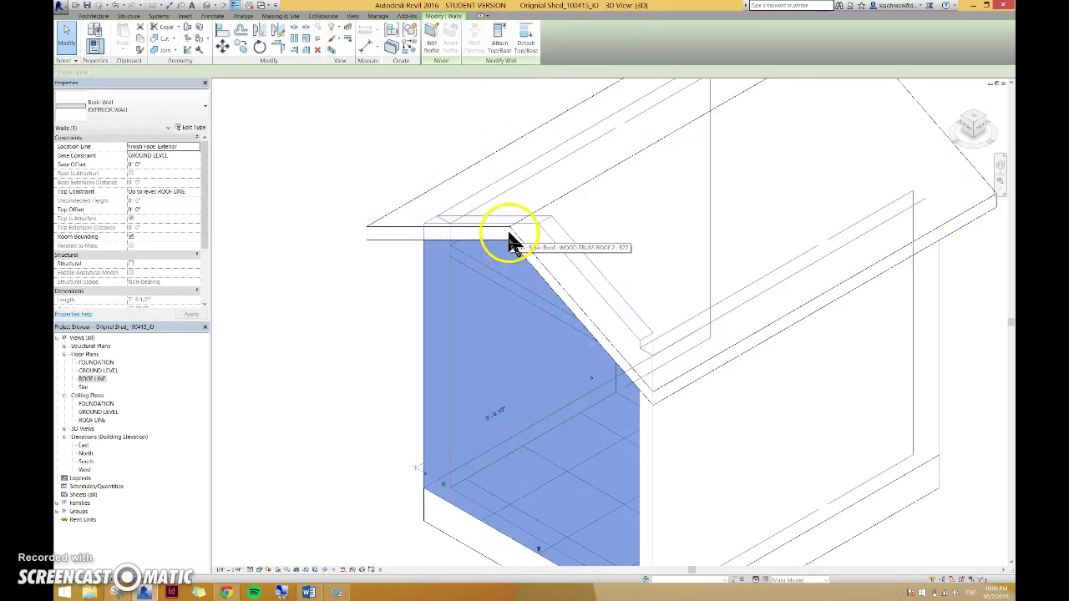
Attach the top of the exterior wall at the opposite gable end to the roof, closing the gap beneath it.
{"action": "left_click", "coordinate": [976, 127]}
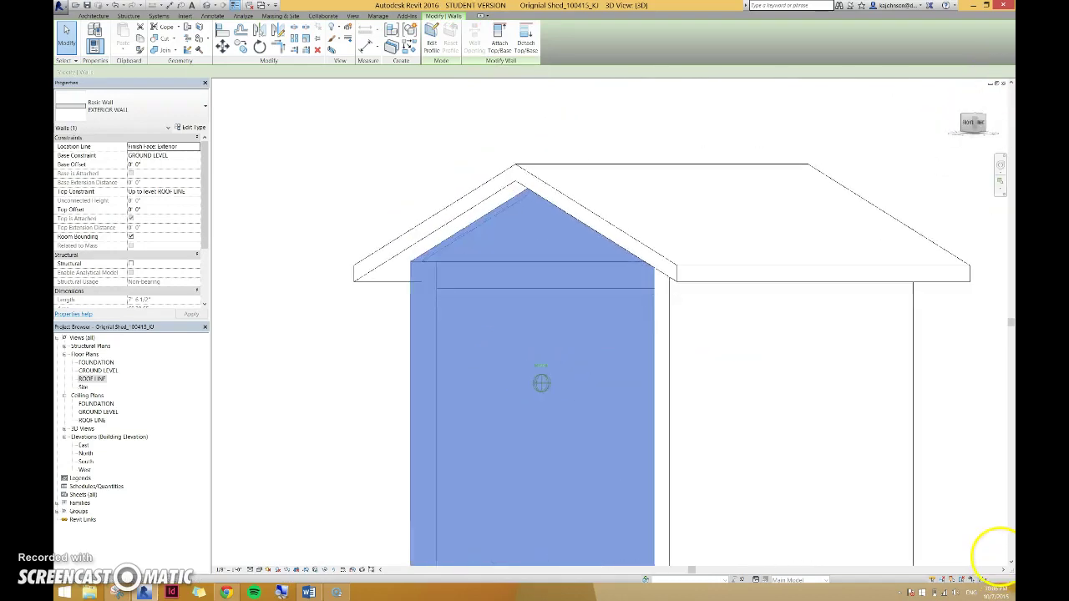
{"action": "left_click_drag", "start_coordinate": [966, 114], "coordinate": [981, 339]}
{"action": "left_click", "coordinate": [852, 338]}
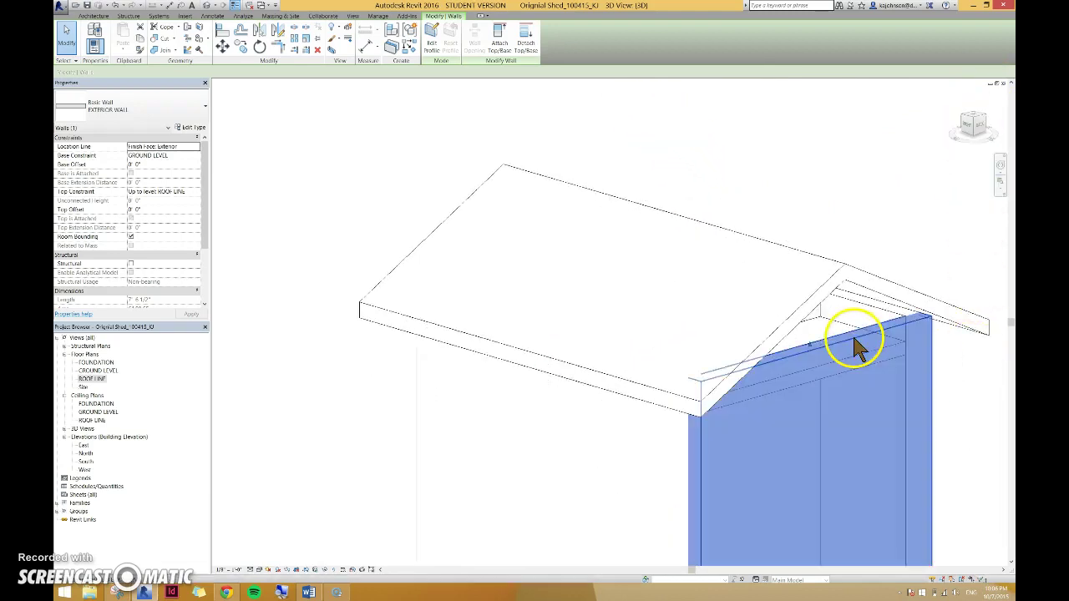
{"action": "left_click", "coordinate": [499, 57]}
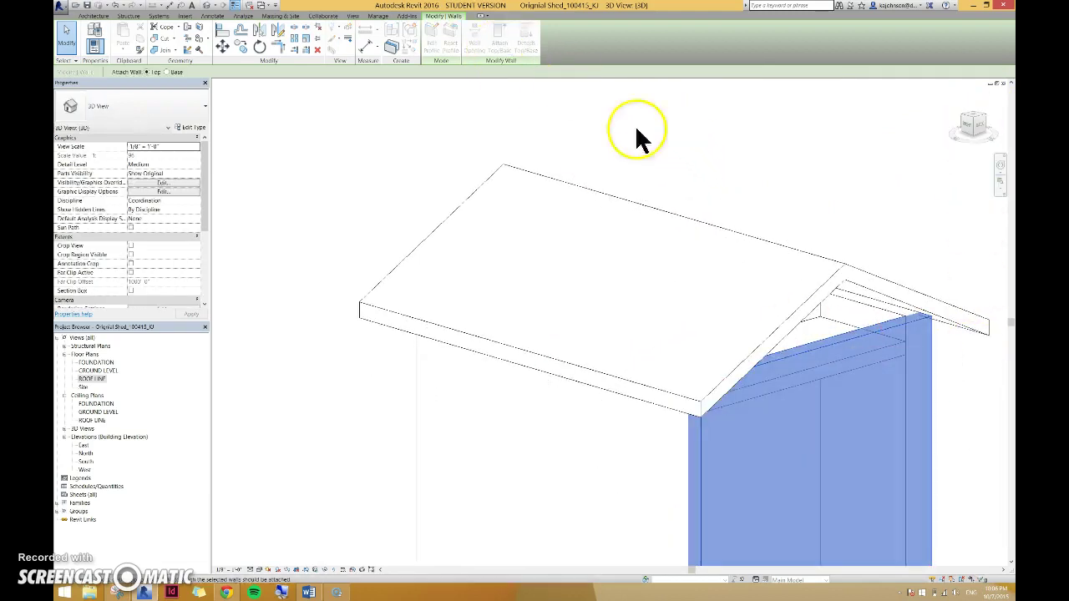
{"action": "left_click", "coordinate": [792, 323]}
{"action": "left_click", "coordinate": [816, 241]}
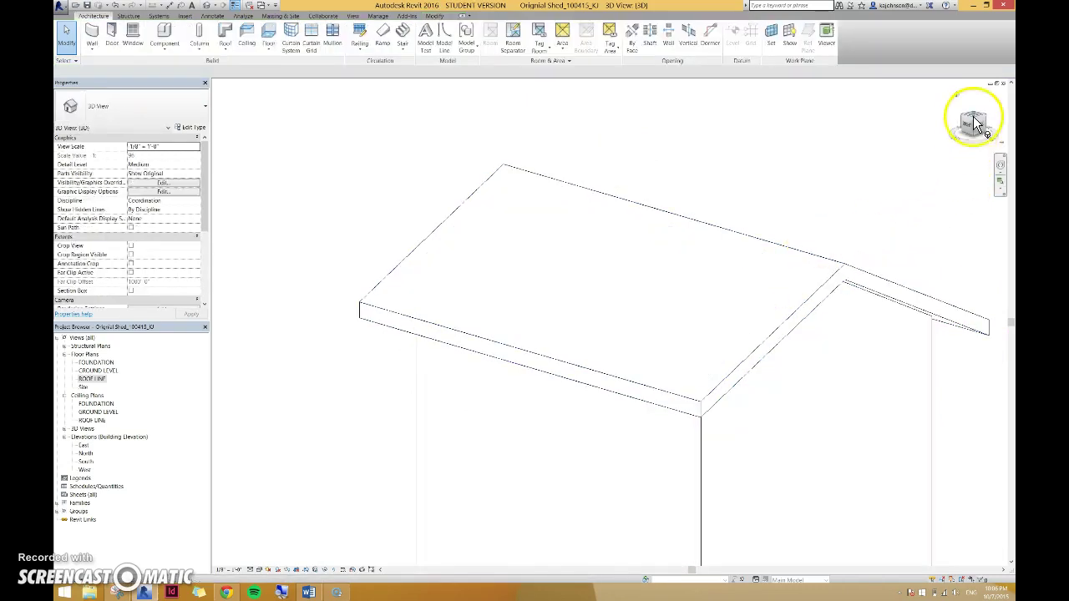
{"action": "mouse_move", "coordinate": [936, 120]}
{"action": "left_mouse_down"}
{"action": "mouse_move", "coordinate": [871, 78]}
{"action": "mouse_move", "coordinate": [847, 131]}
{"action": "mouse_move", "coordinate": [752, 179]}
{"action": "mouse_move", "coordinate": [702, 172]}
{"action": "left_mouse_up"}
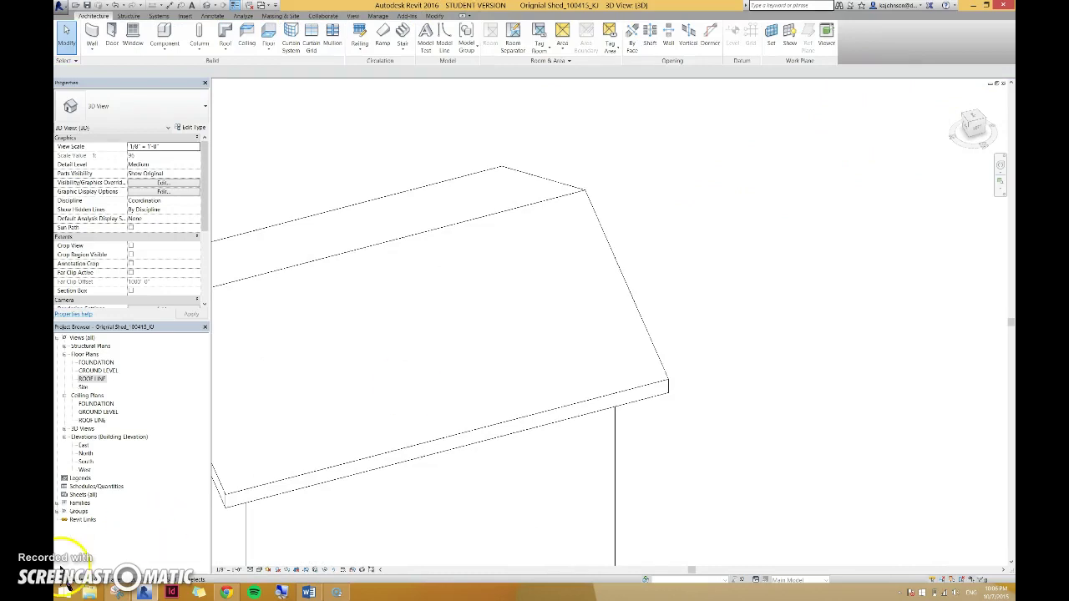